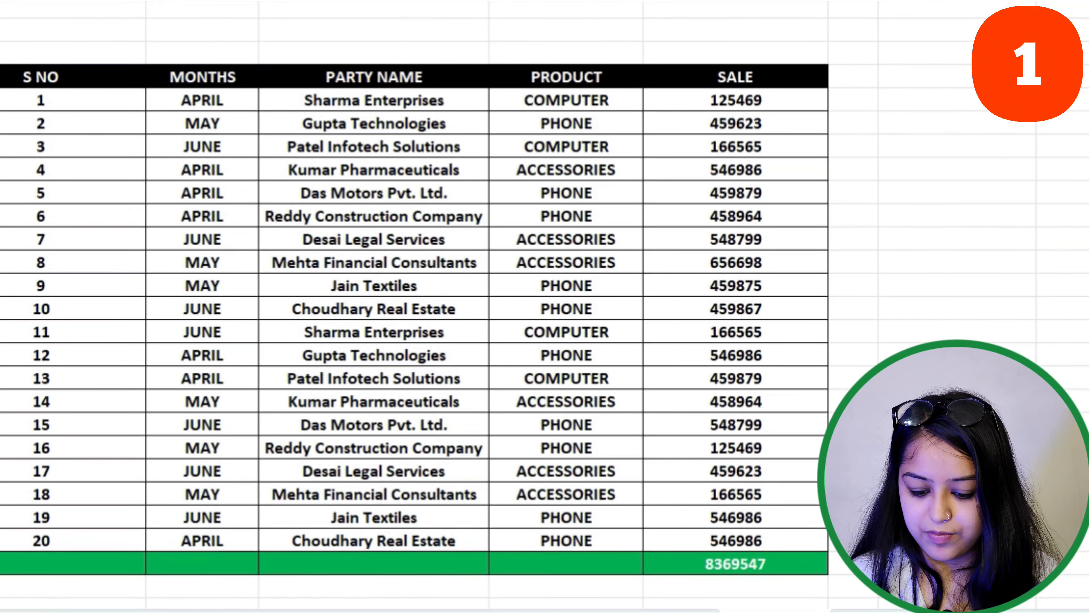
Total the SALE column by entering =SUM(E43:E62) in the green total row.
double_click(774, 562)
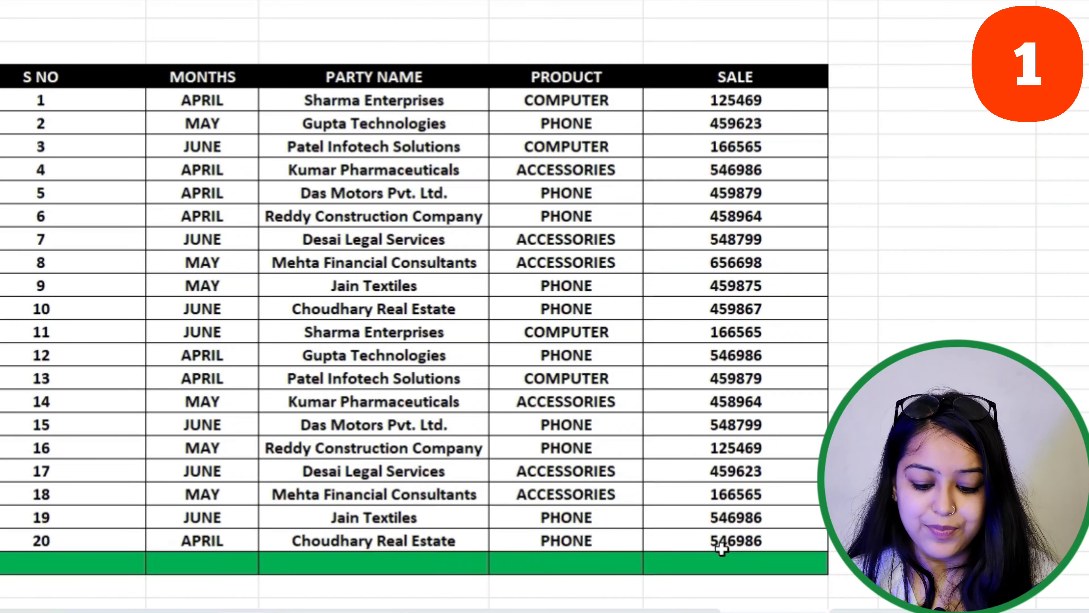
click(715, 566)
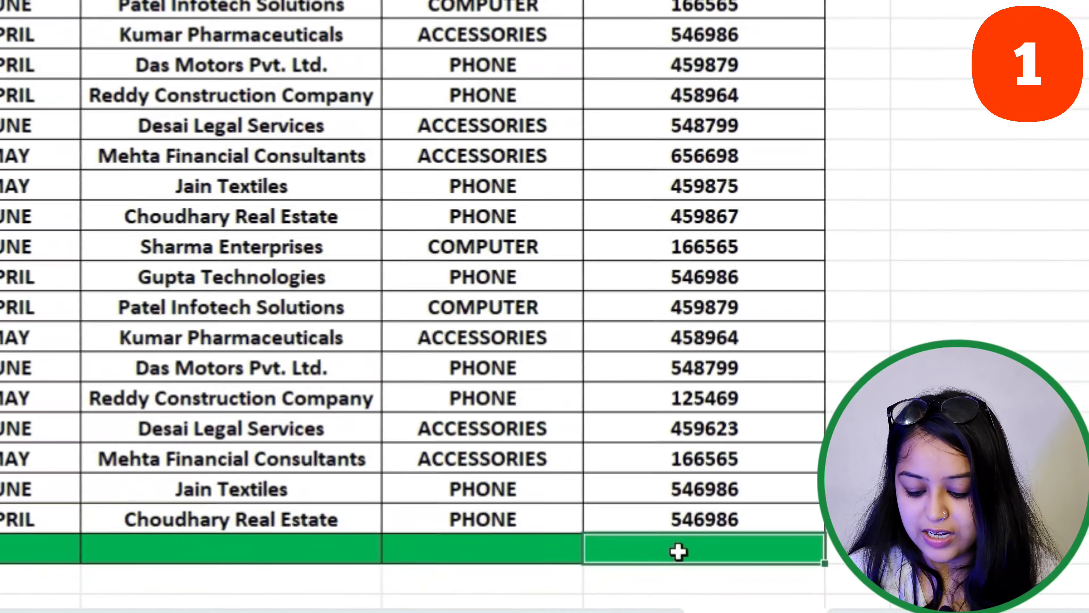
text(=SUM)
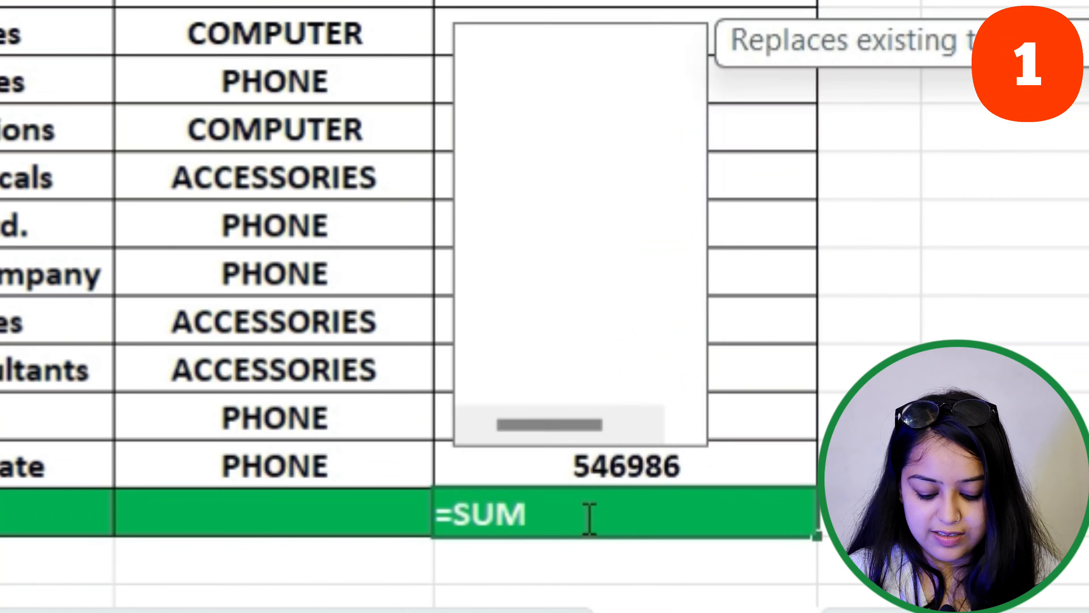
text(()
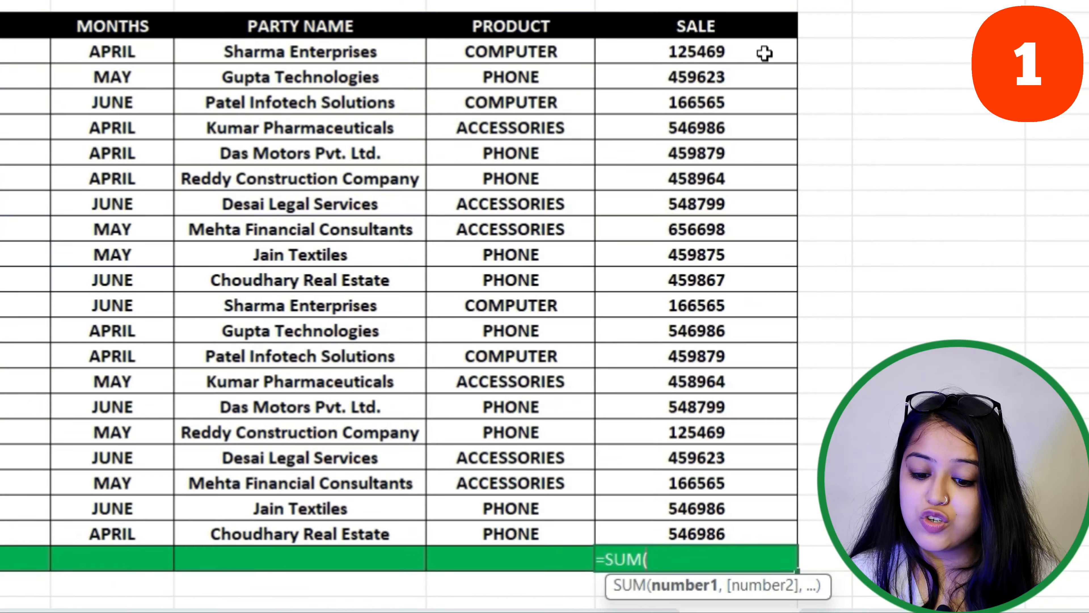
drag(764, 53, 748, 520)
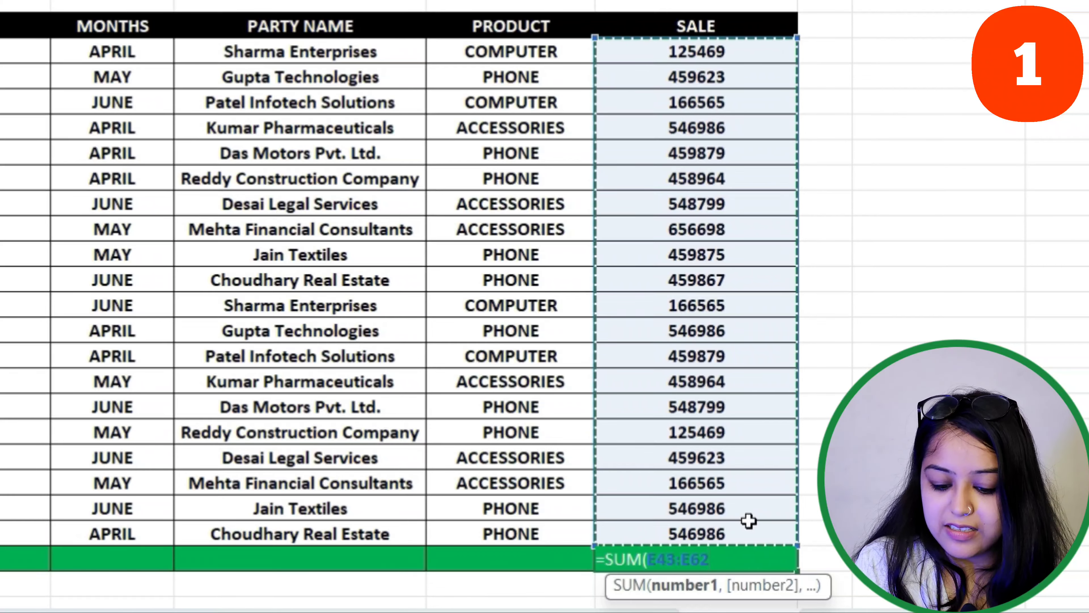
text())
key(Return)
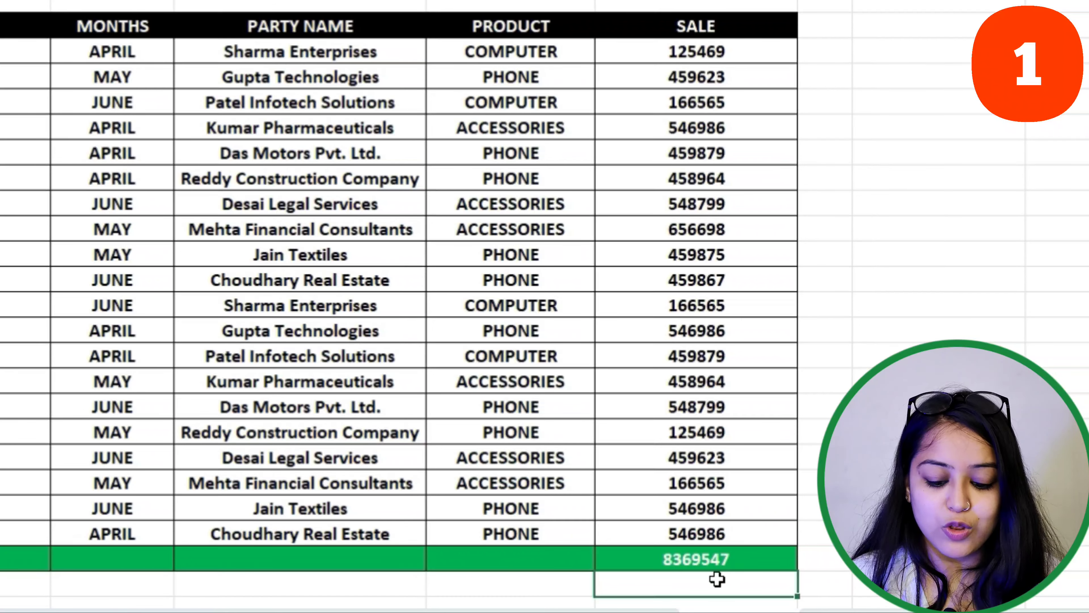
Clear the SUM formula from the SALE cell of the green total row.
click(715, 558)
key(Delete)
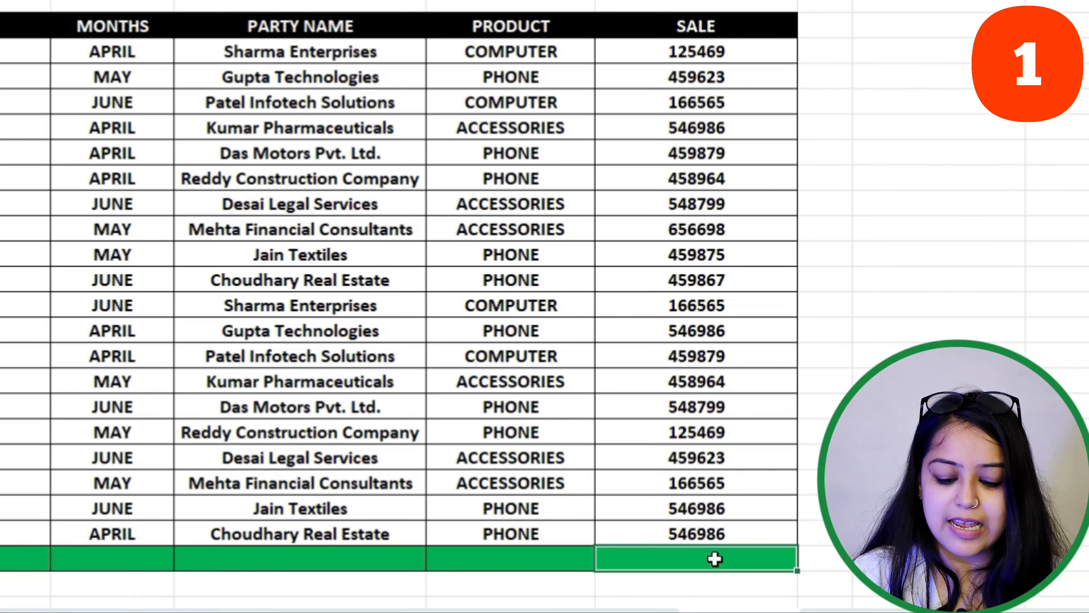
click(809, 507)
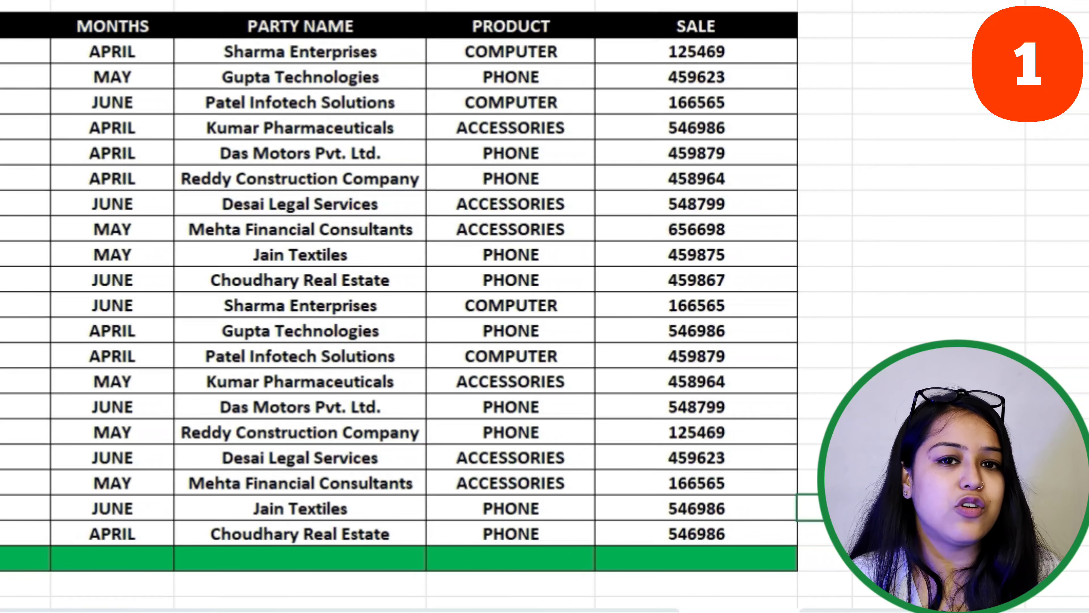
Insert an AutoSum total of E43:E62 in the SALE cell of the green total row.
click(758, 566)
key(alt+equal)
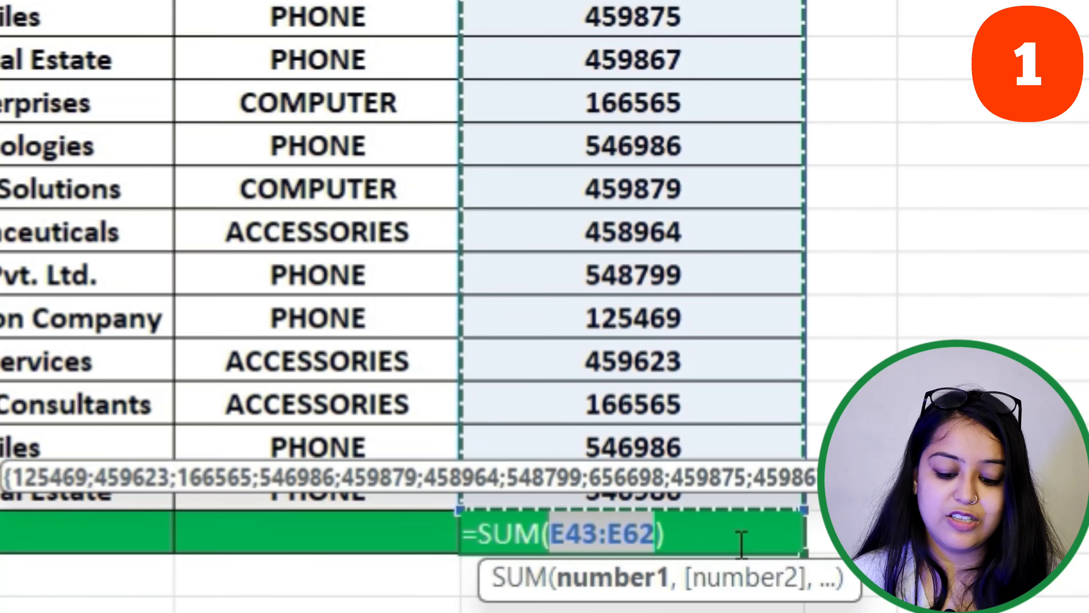
key(Return)
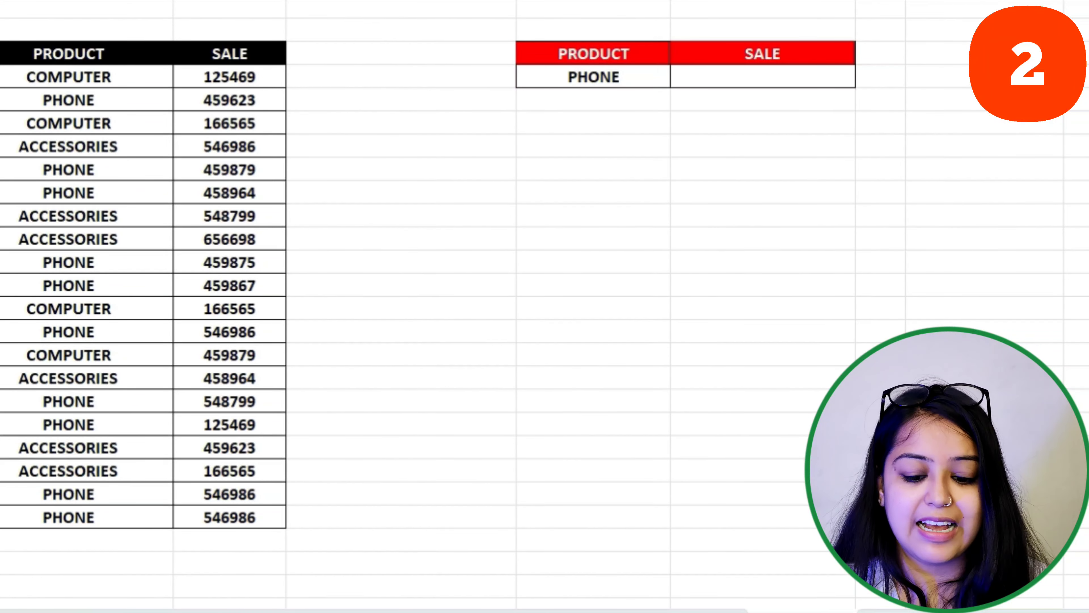
Enter =SUMIF(A111:B130,D111,B111:B130) in the SALE cell beside PHONE and make the result bold.
text(=SUMIF()
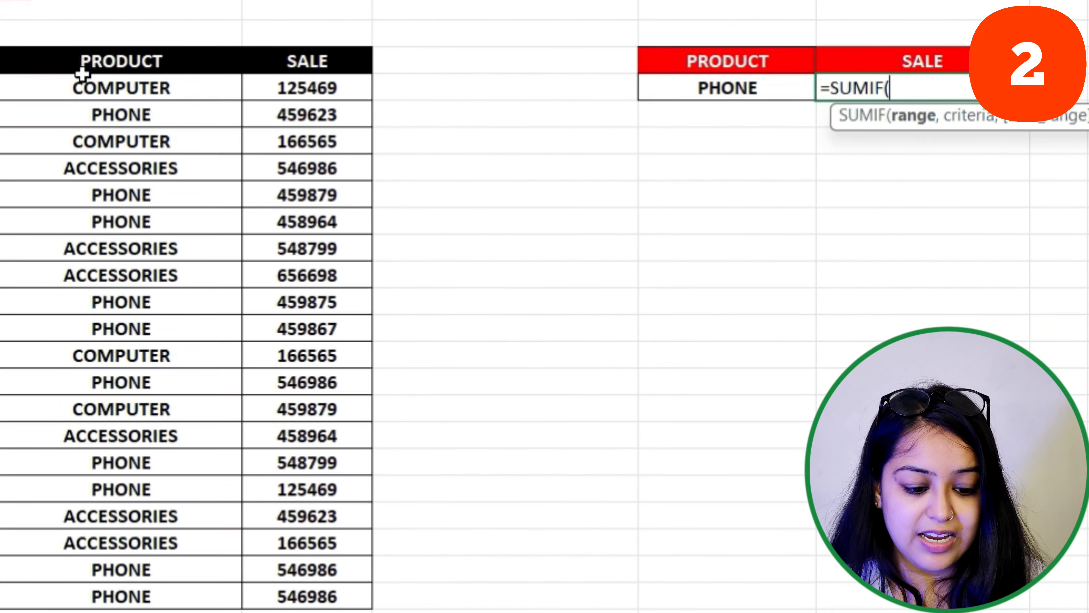
drag(73, 80, 293, 586)
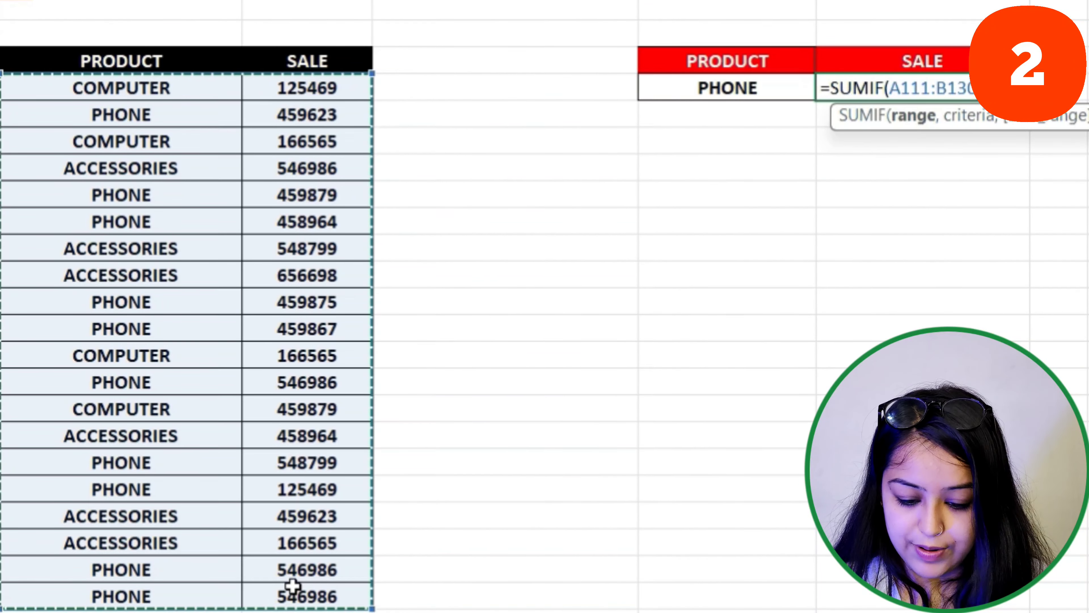
text(,)
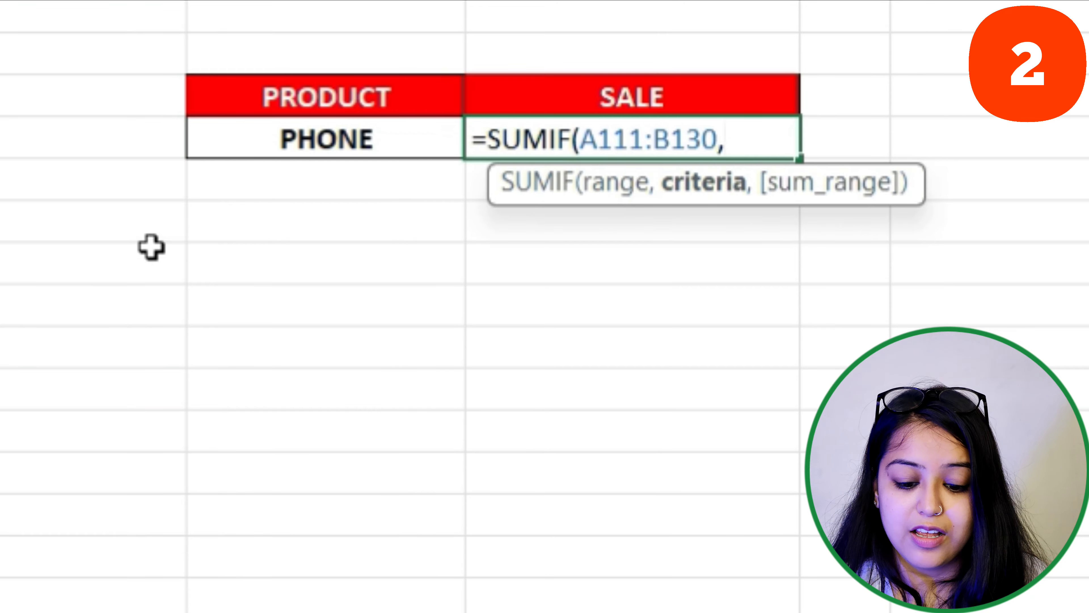
click(292, 144)
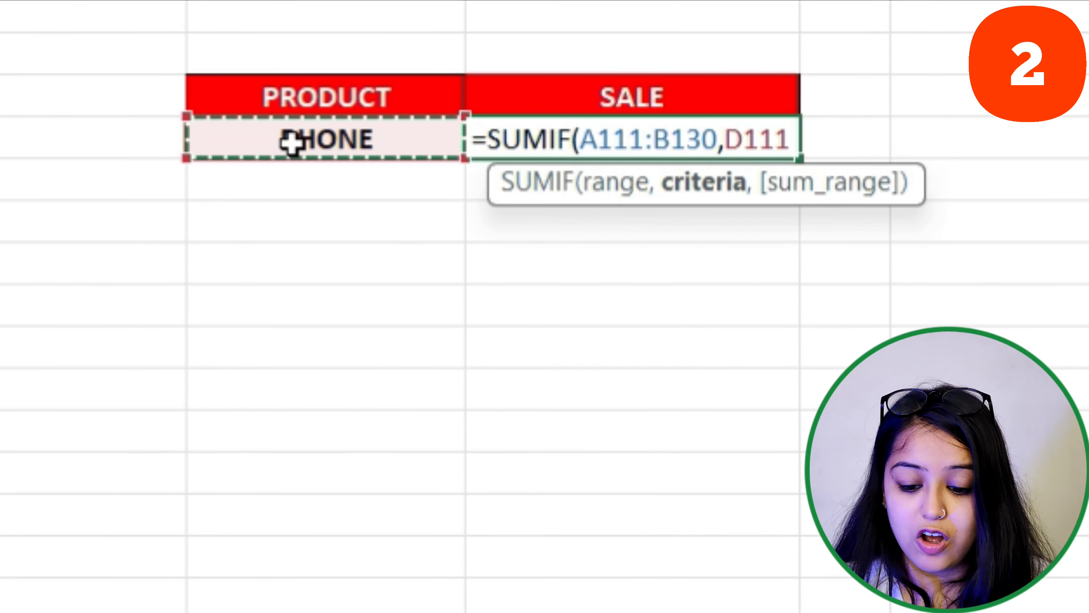
text(,)
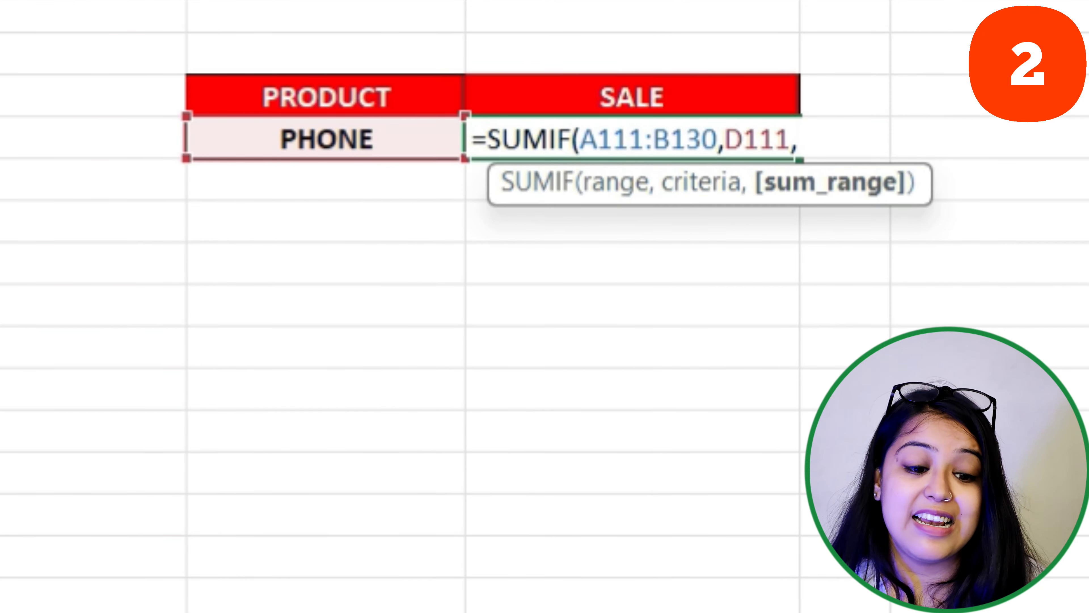
click(235, 83)
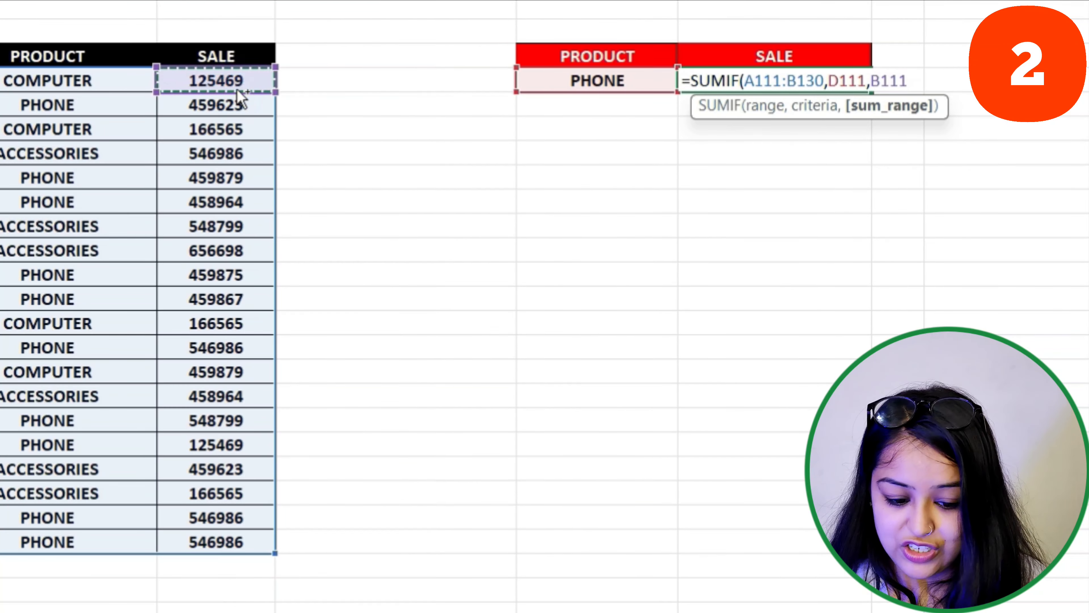
key(ctrl+shift+Down)
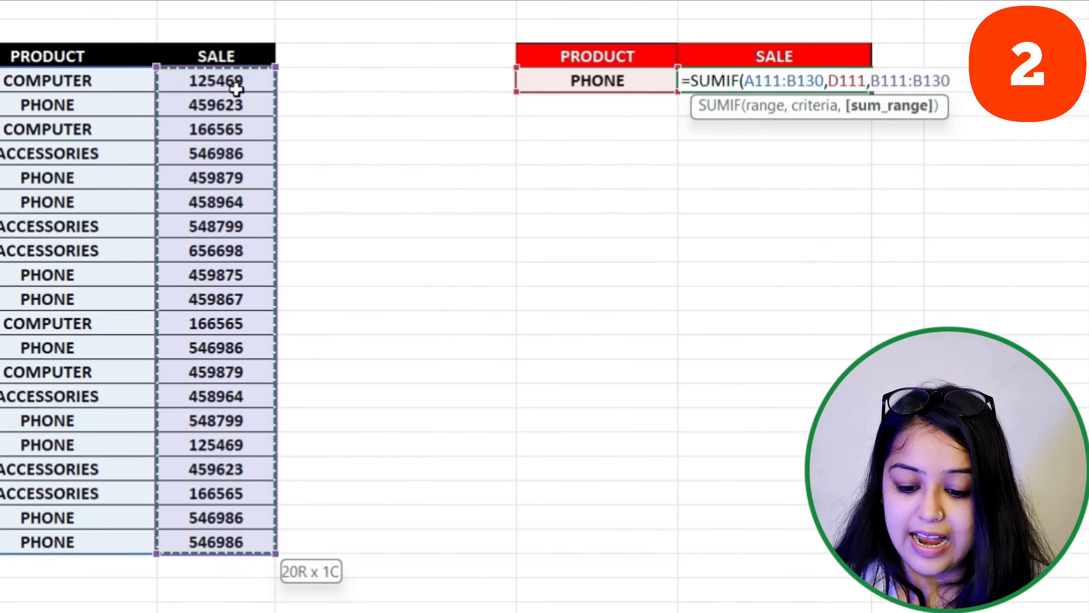
text())
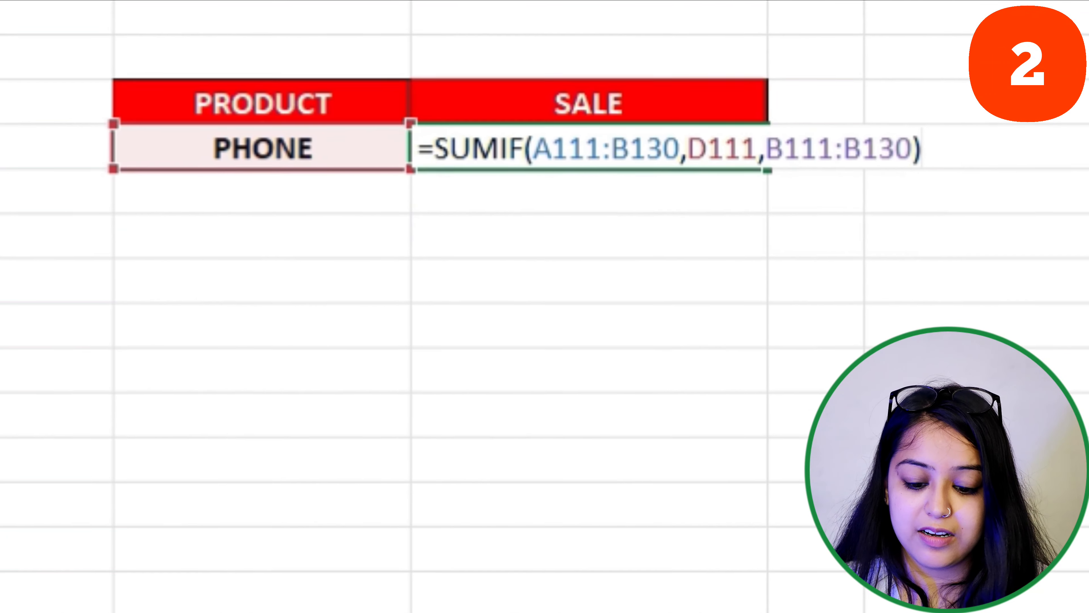
key(Return)
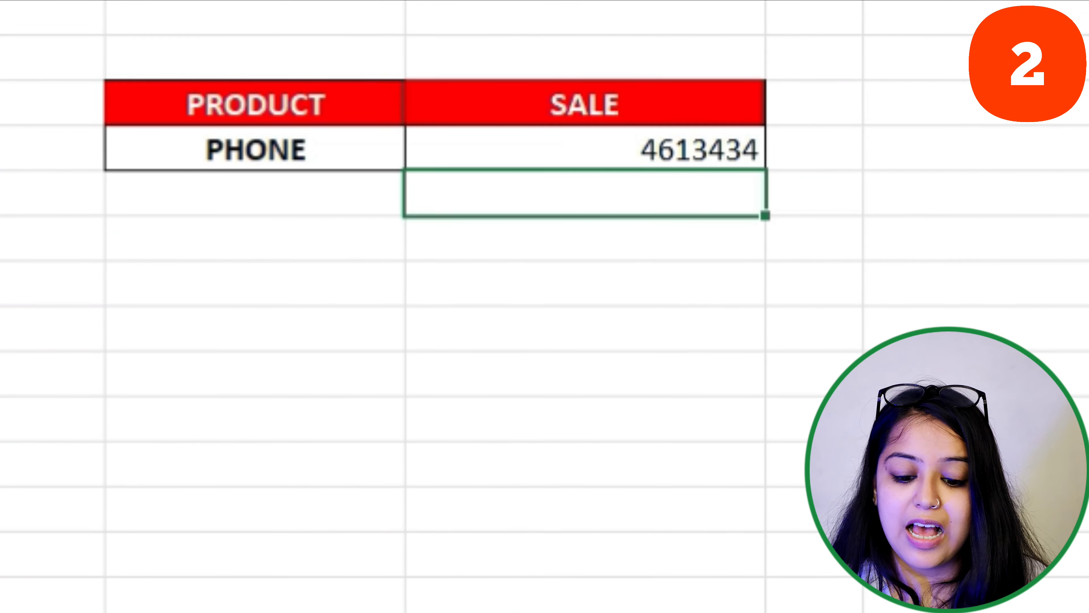
click(483, 154)
key(ctrl+b)
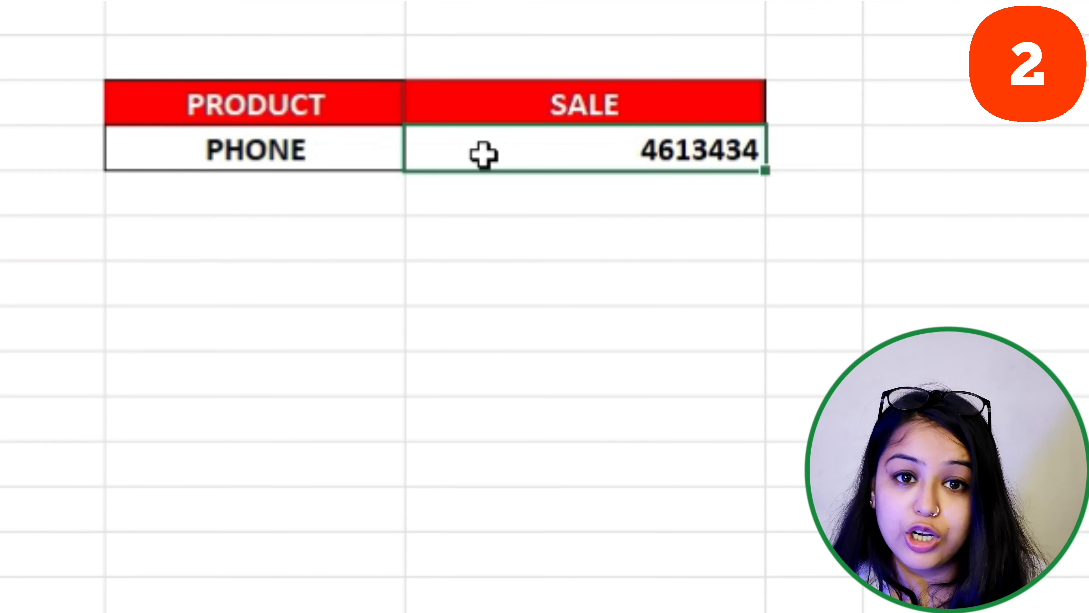
Replace the product criterion PHONE with COMPUTER in the red-headed summary table.
click(338, 148)
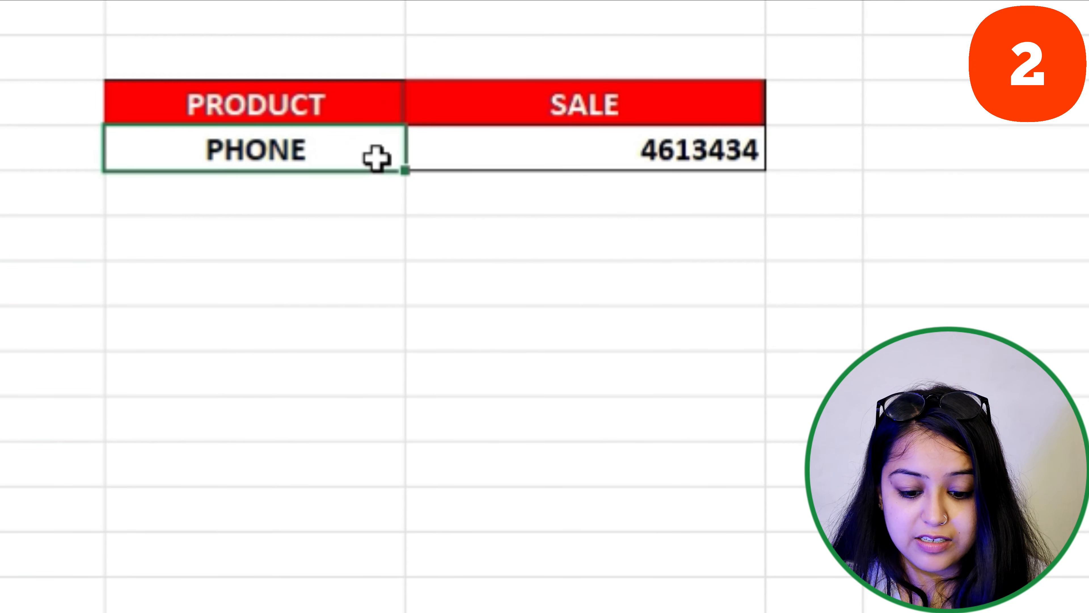
key(BackSpace)
text(COMPU)
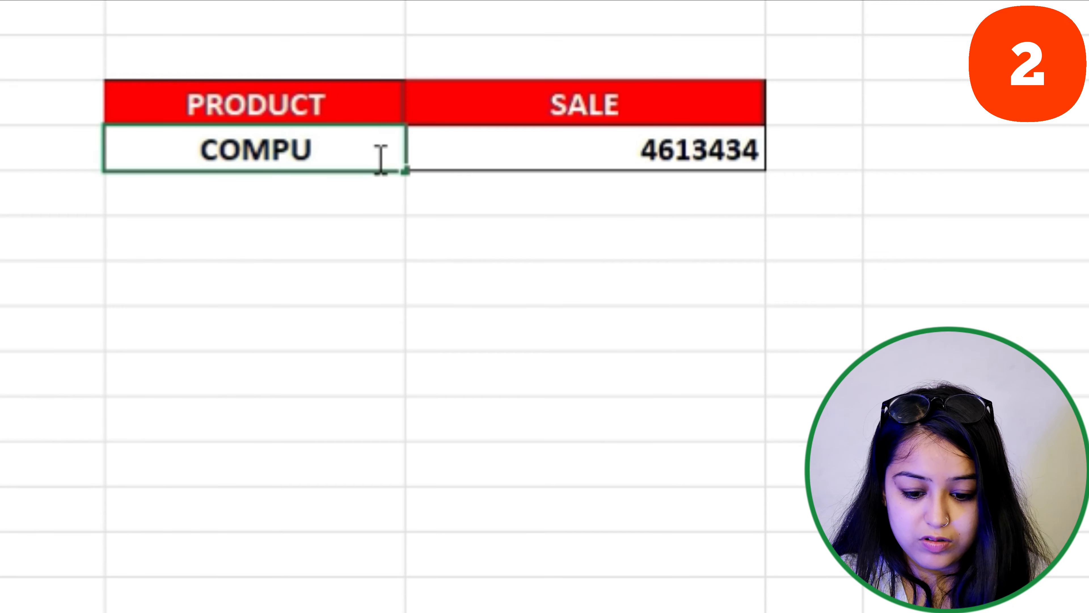
text(TER)
key(Return)
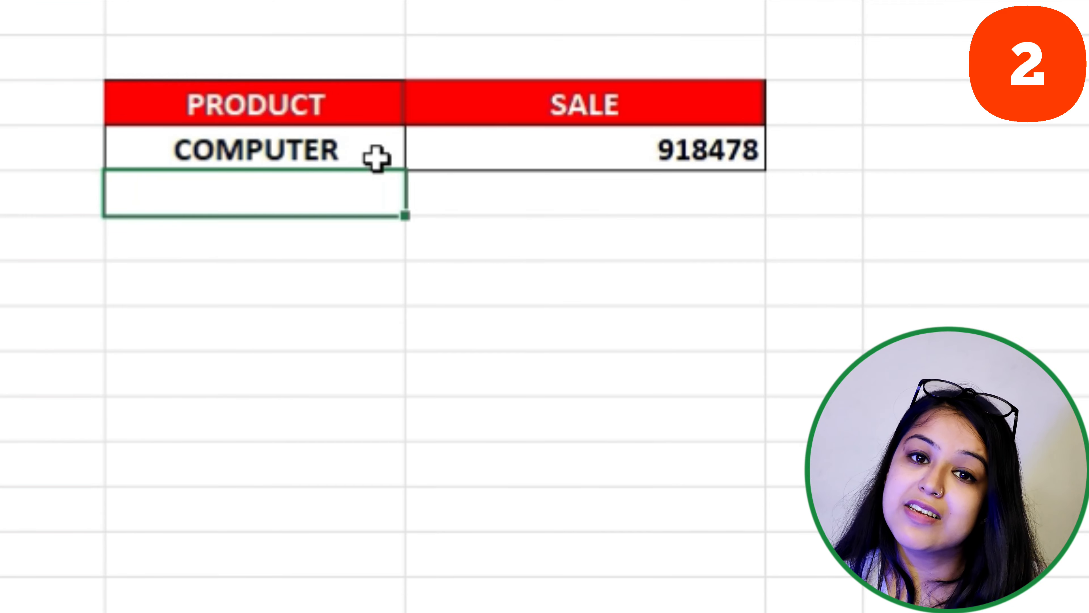
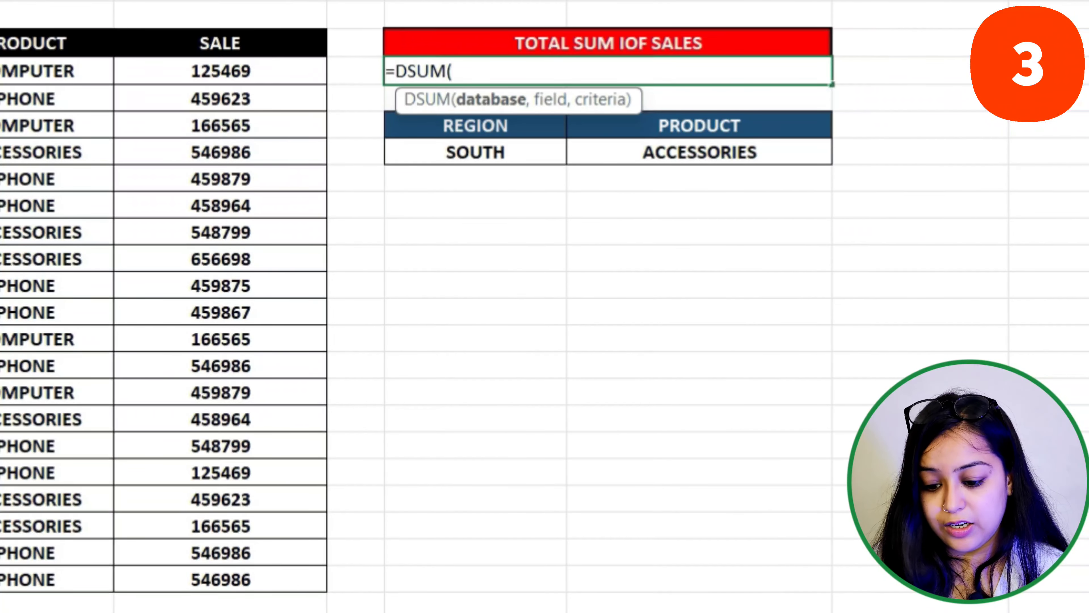
Complete the formula under TOTAL SUM IOF SALES as =DSUM(A134:E154,E134,G137:H138).
drag(74, 43, 825, 572)
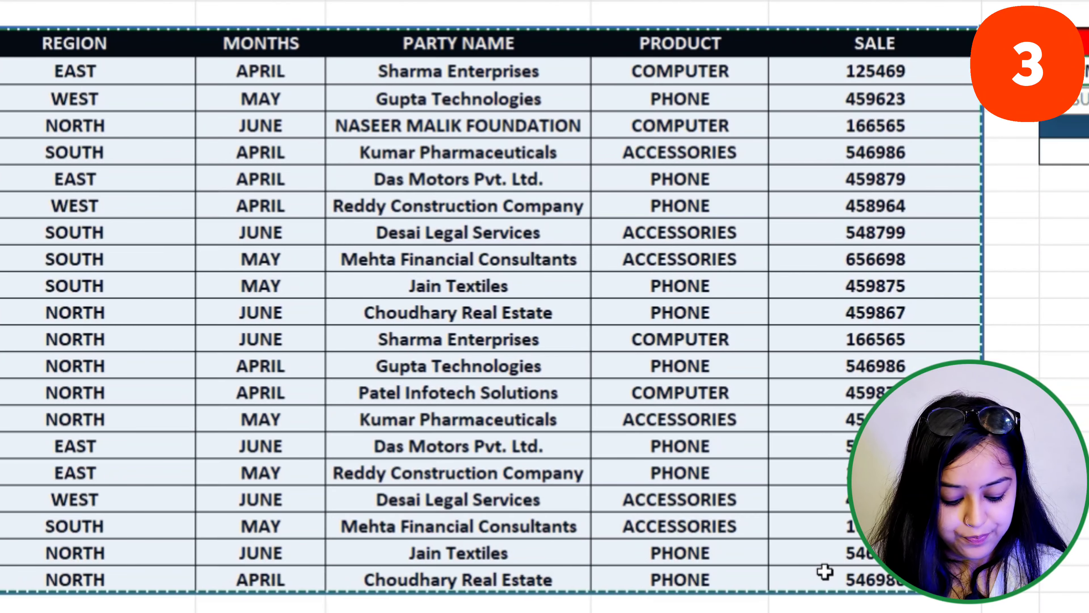
text(,)
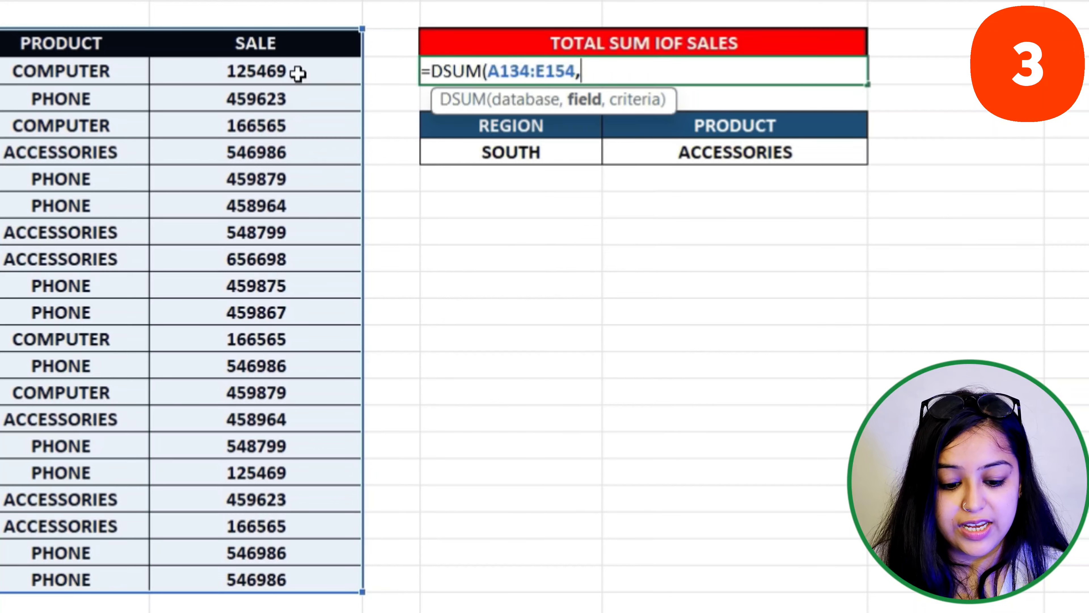
click(299, 51)
text(,)
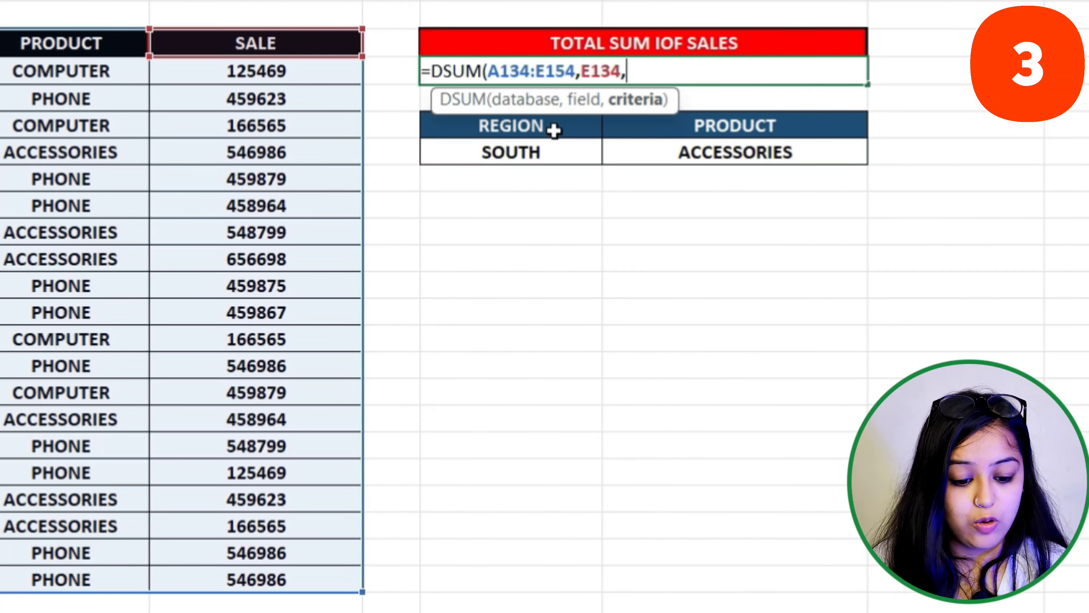
drag(556, 129, 698, 150)
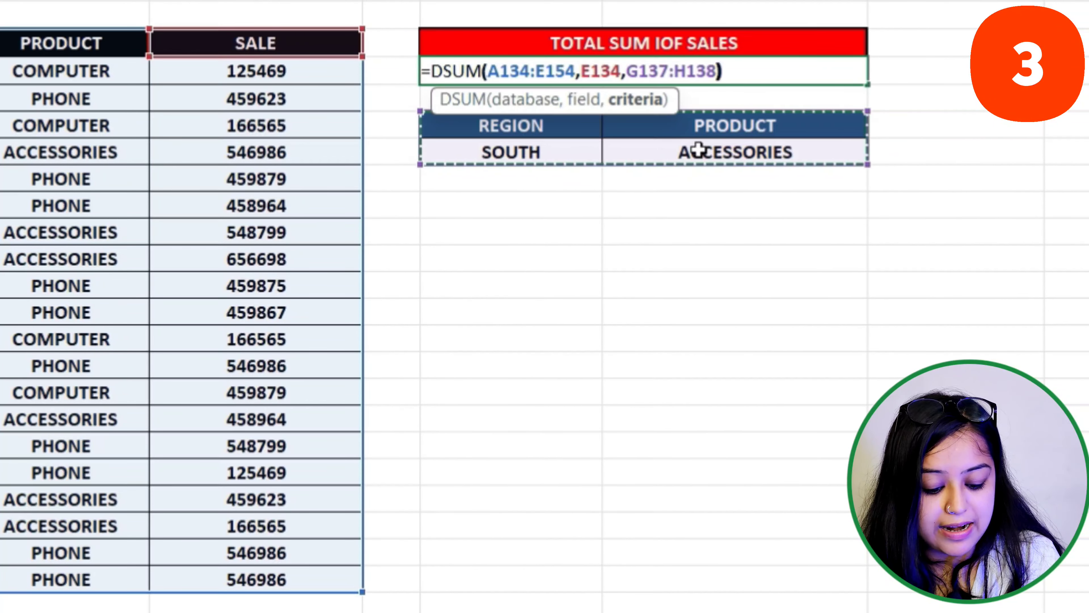
text())
key(Return)
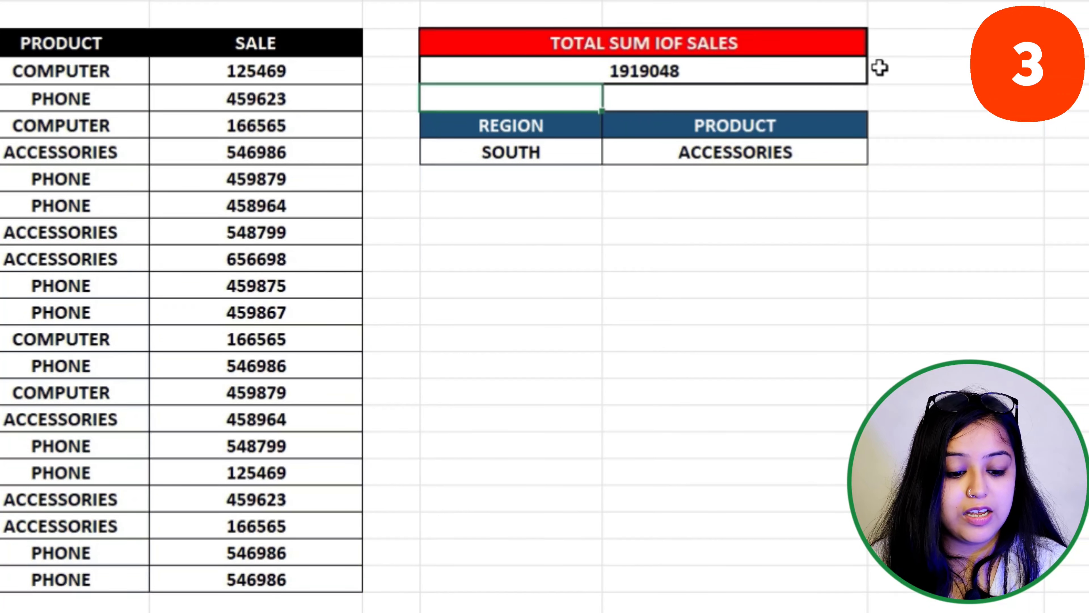
Set the REGION criterion below the DSUM total to NORTH.
click(545, 153)
click(626, 158)
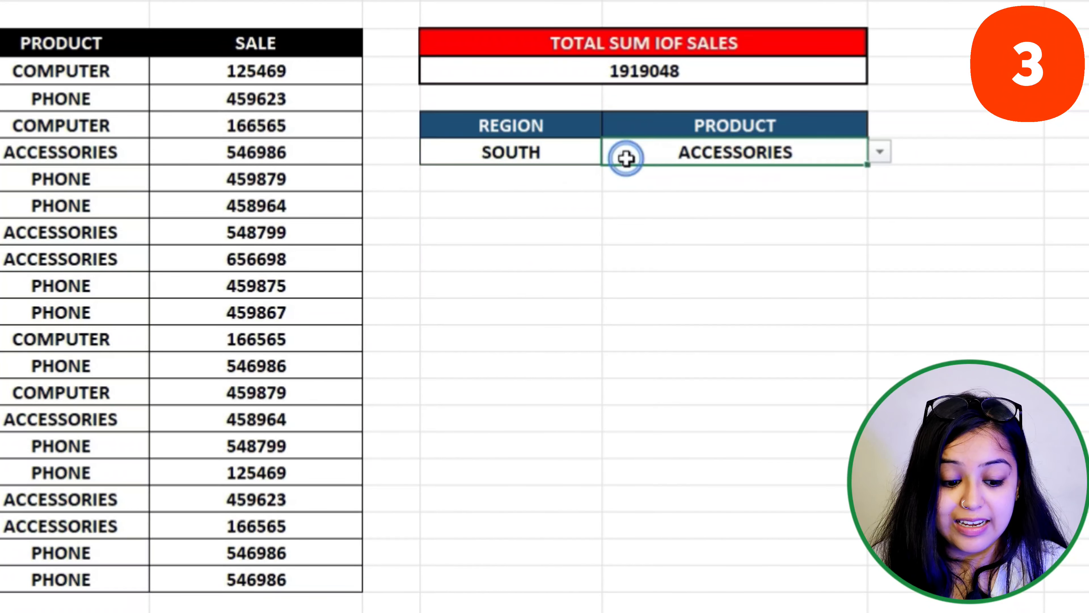
drag(584, 153, 642, 150)
click(615, 154)
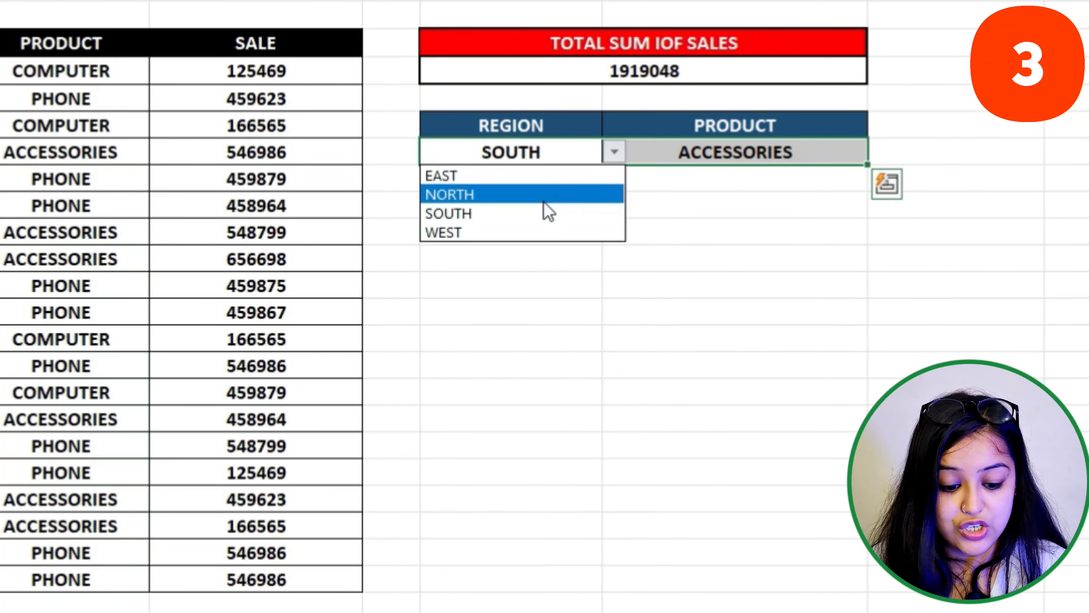
click(542, 196)
Set the REGION criterion to EAST and the PRODUCT criterion to COMPUTER.
click(615, 154)
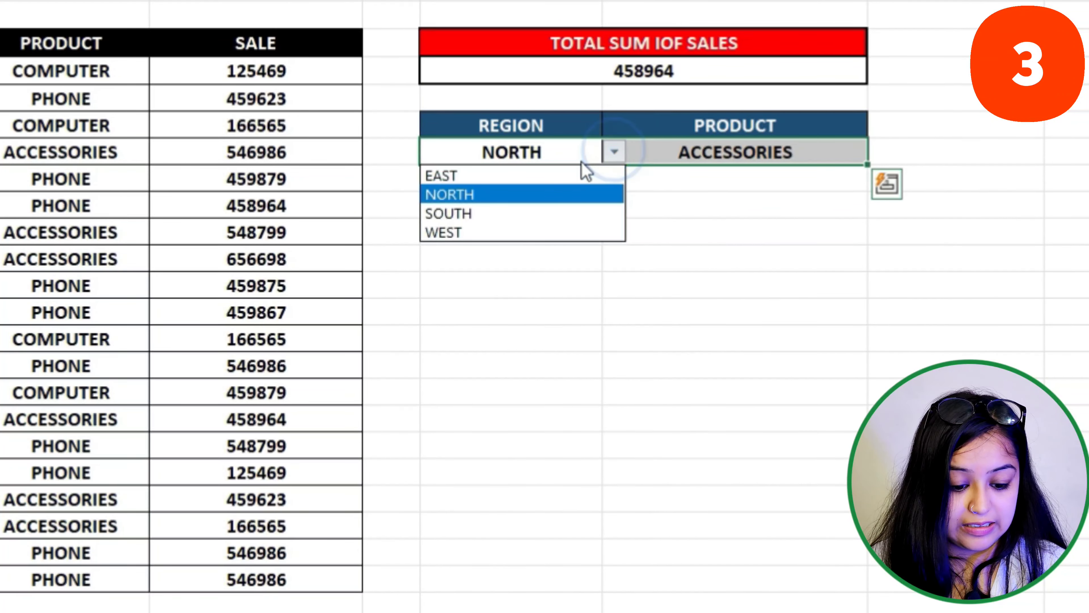
click(557, 176)
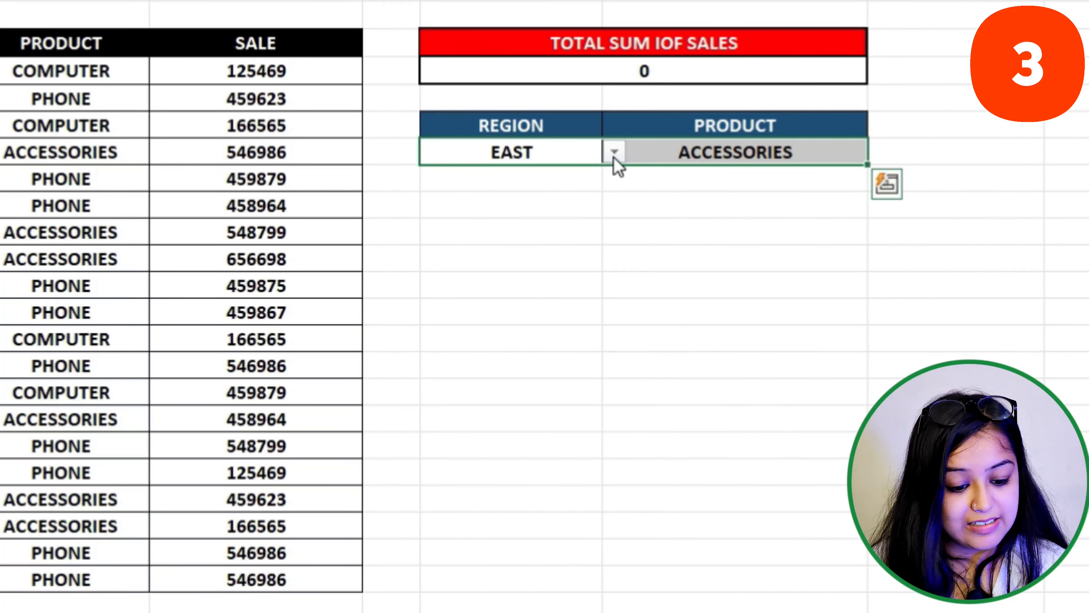
click(852, 155)
click(884, 150)
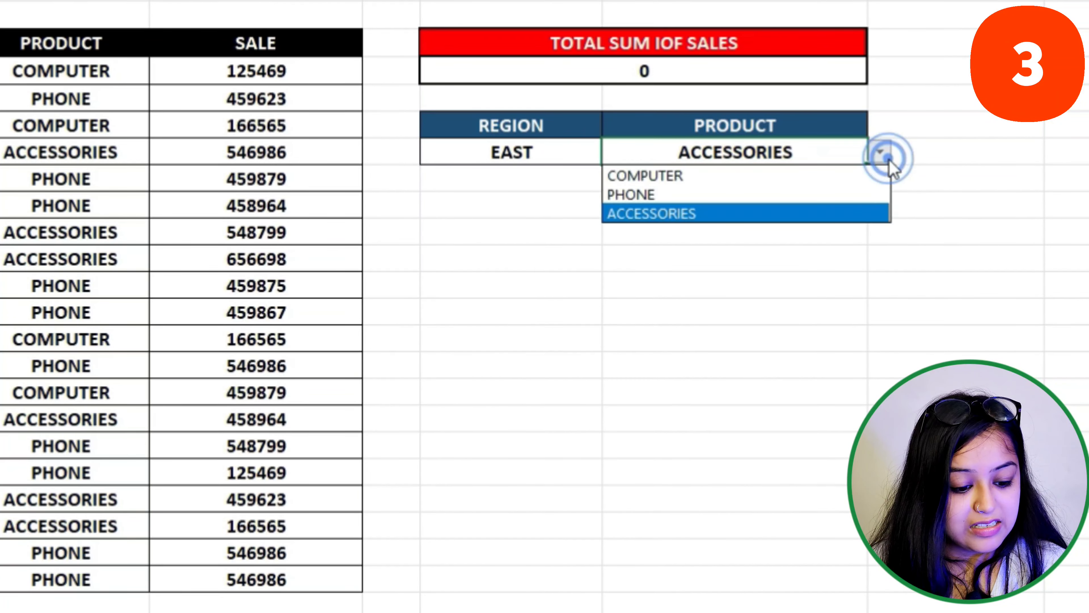
click(810, 175)
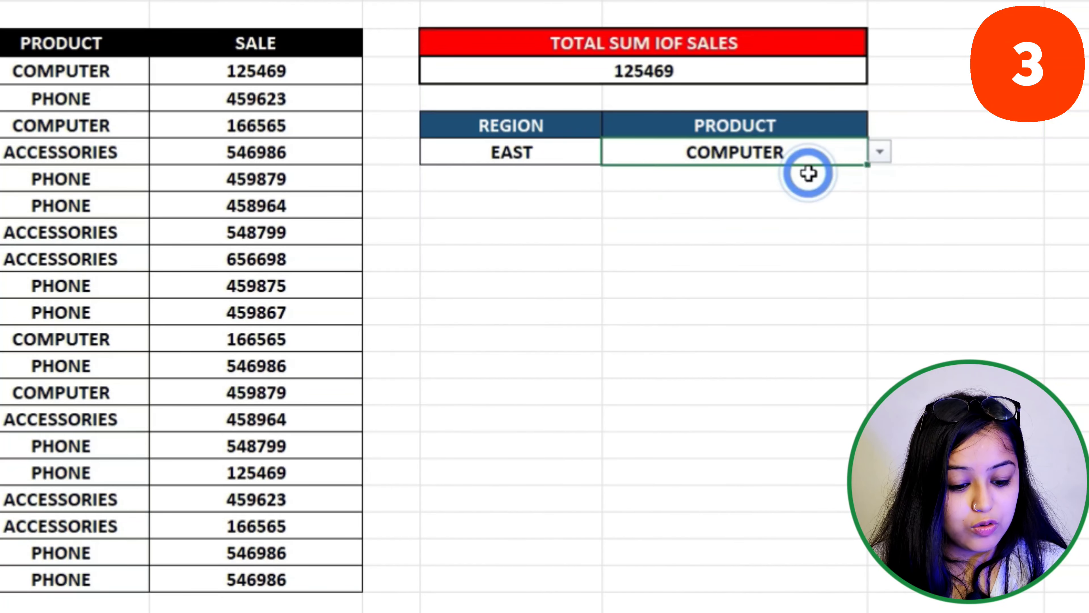
Set the PRODUCT criterion beside the EAST region to PHONE.
click(882, 151)
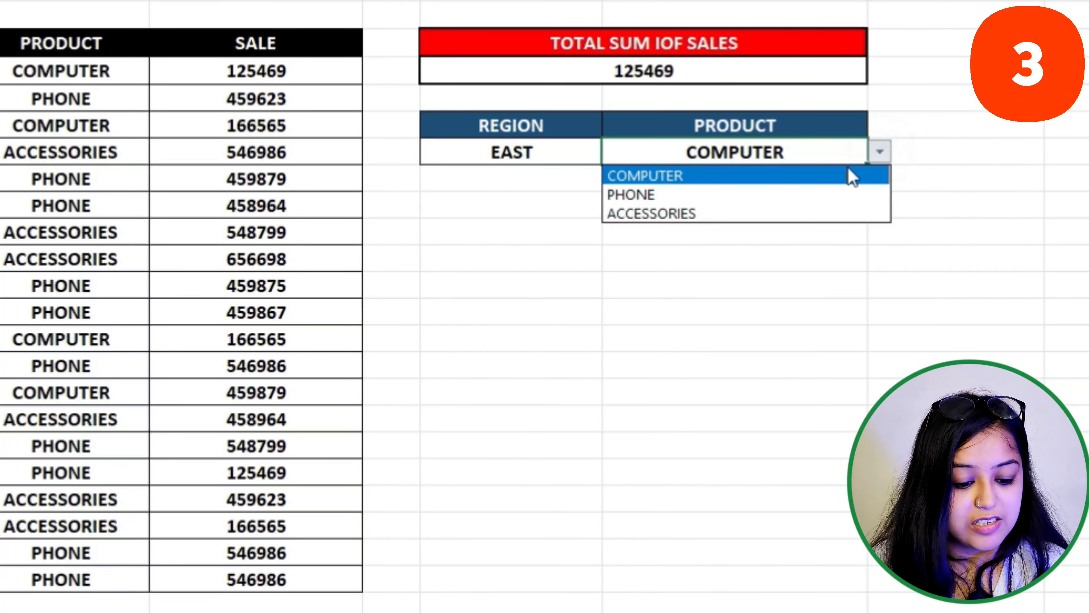
click(827, 193)
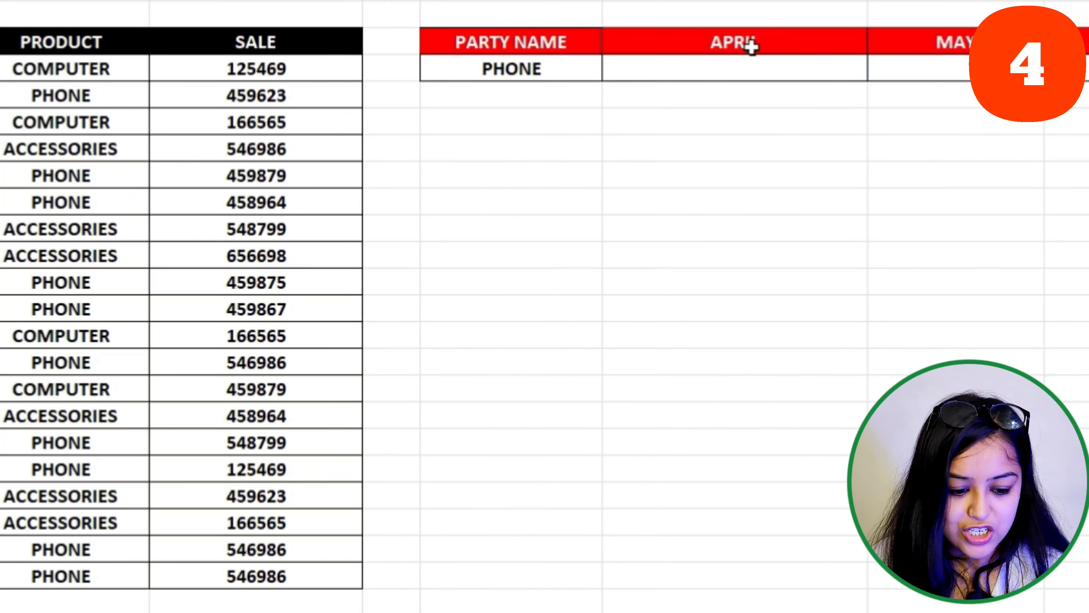
Start a SUMIFS formula in the cell under APRIL with the SALE values E81:E100 as the sum range.
click(728, 69)
text(=SUMIFS()
click(198, 118)
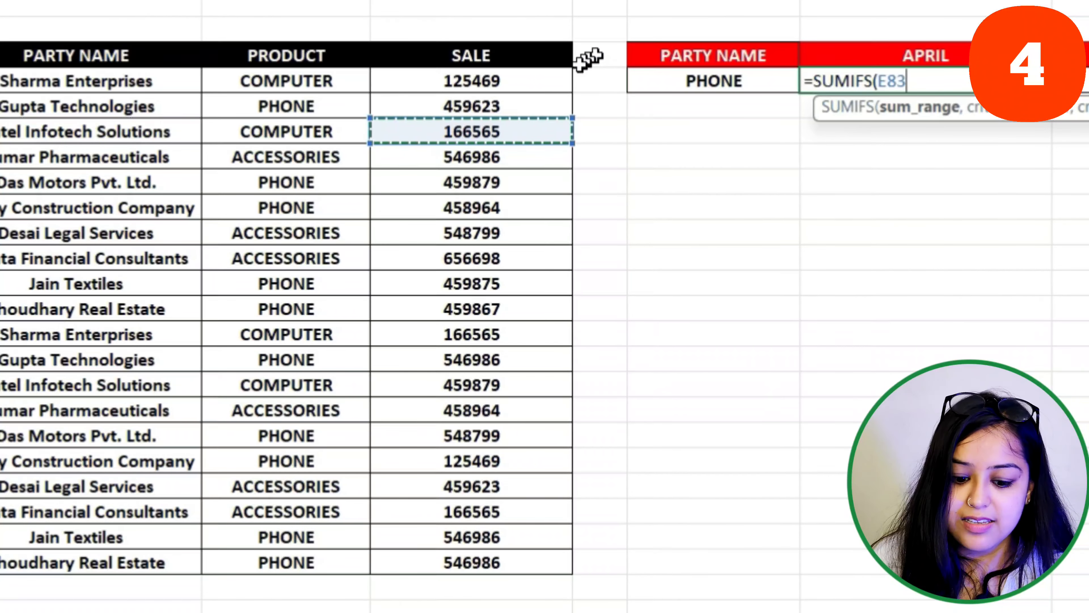
mouse_move(551, 75)
mouse_down()
mouse_move(508, 370)
mouse_move(502, 555)
mouse_up()
text(,)
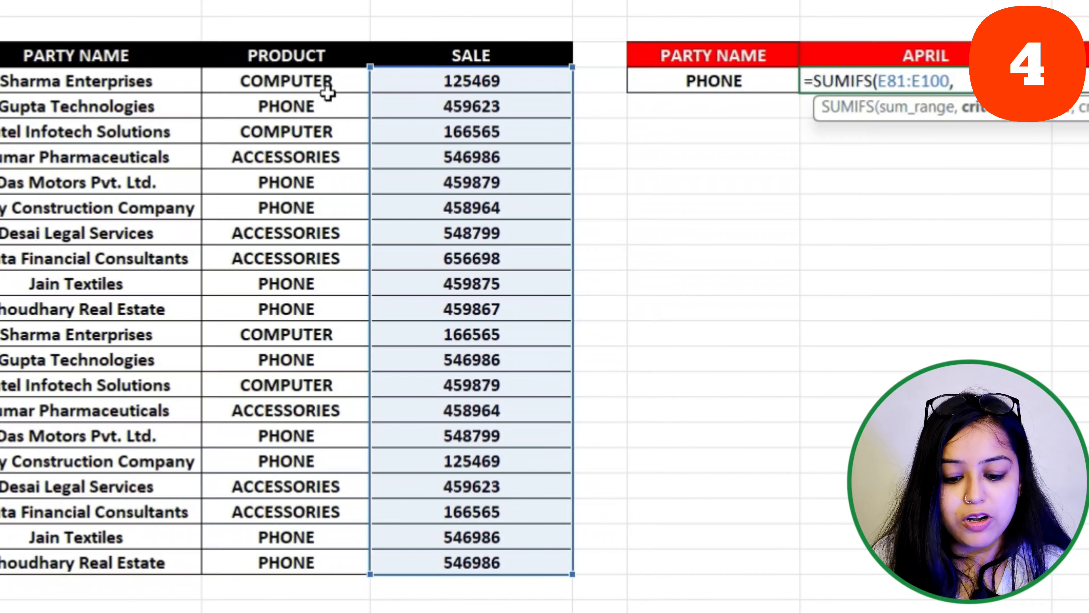
Add the absolute PRODUCT range $D$81:$D$100 as the first criteria range, with G81 as its criterion.
drag(327, 89, 328, 562)
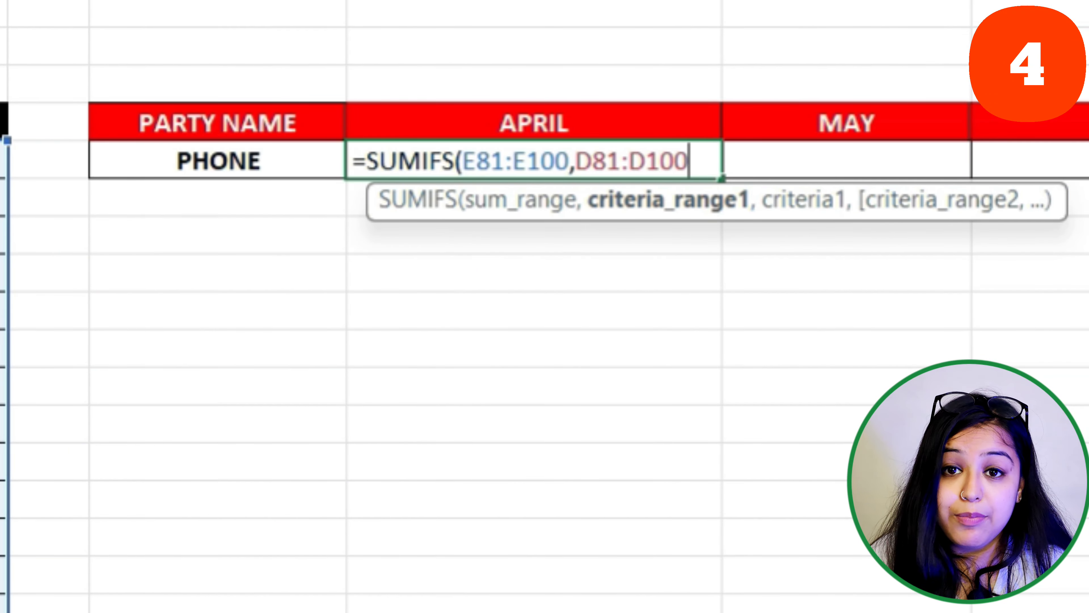
key(F4)
text(,)
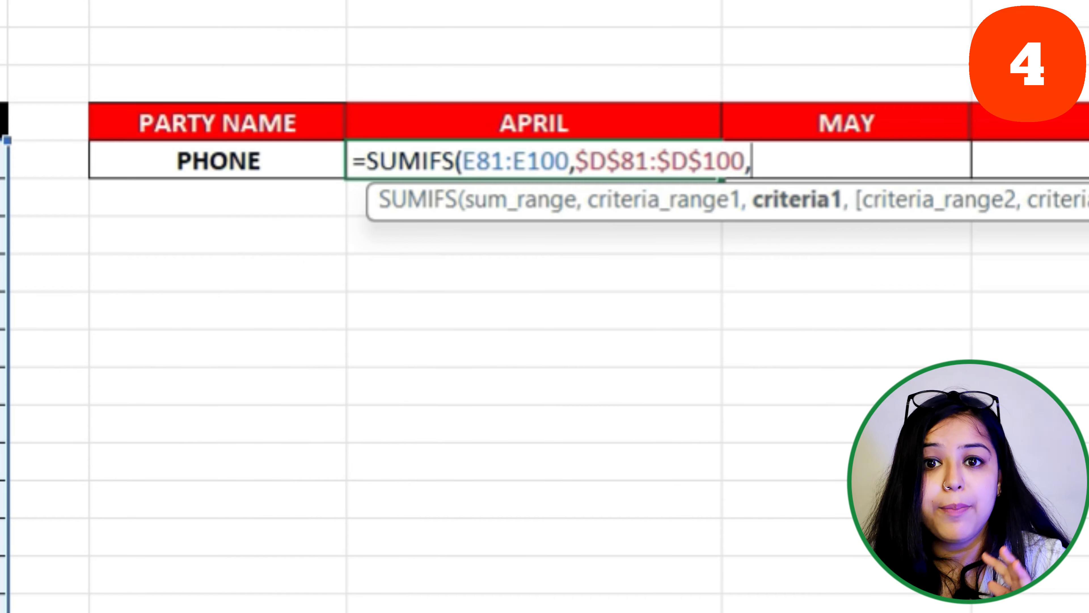
click(264, 167)
text(,)
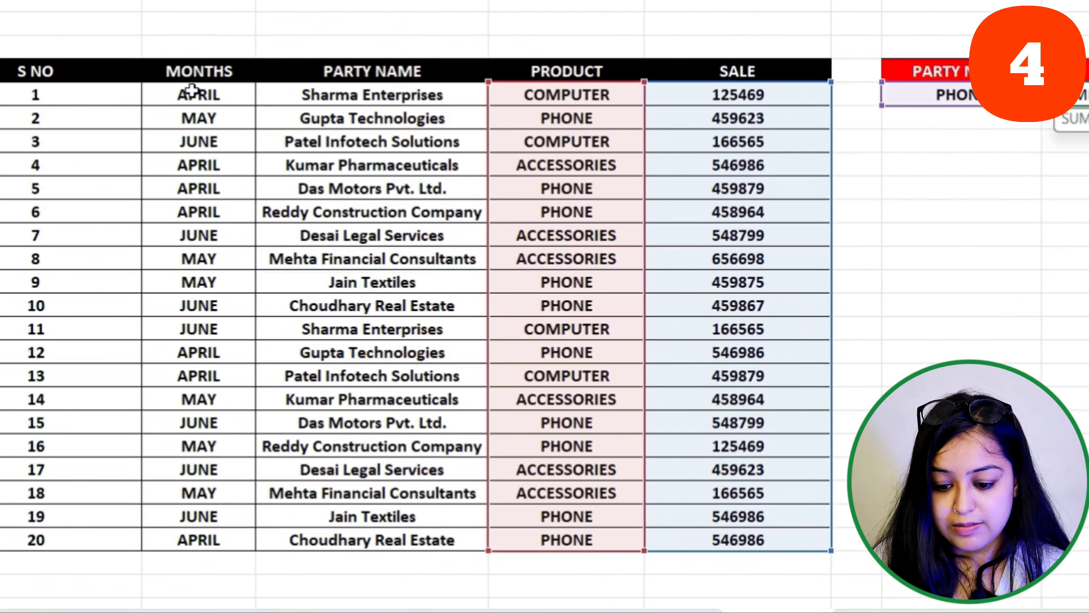
Add the MONTHS range $B$81:$B$100 with the APRIL to JUNE headers as its criteria, and enter the SUMIFS formula.
click(192, 91)
key(ctrl+shift+Down)
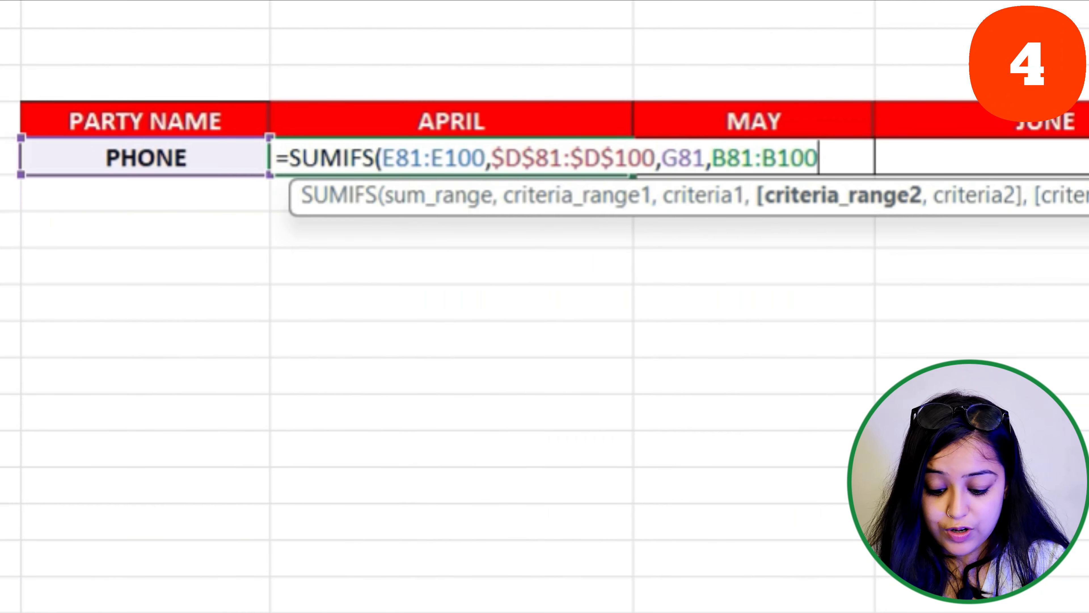
key(F4)
text(,)
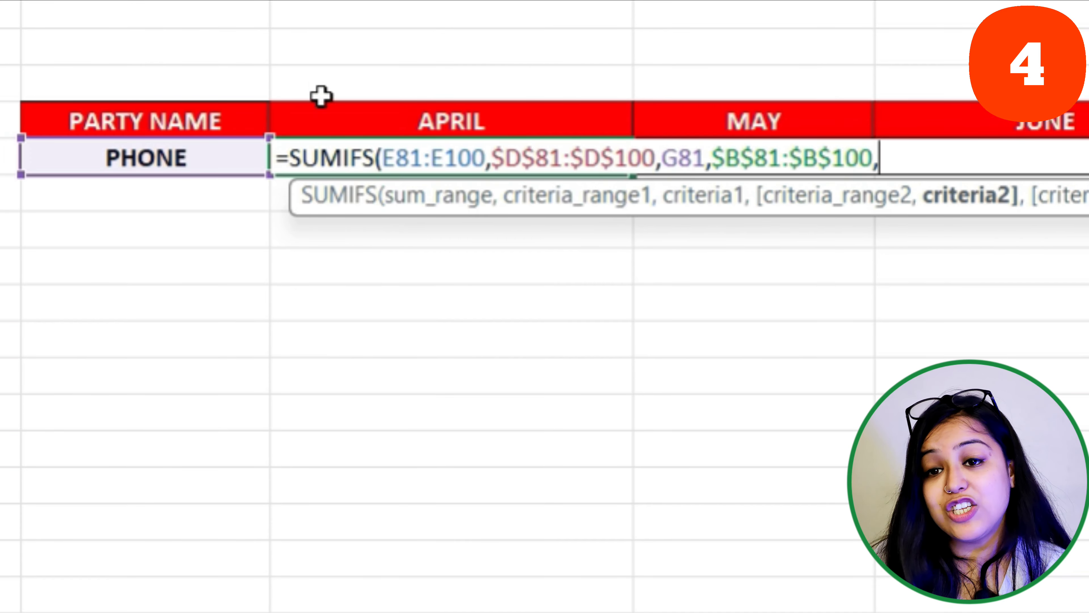
click(484, 111)
key(shift+Right)
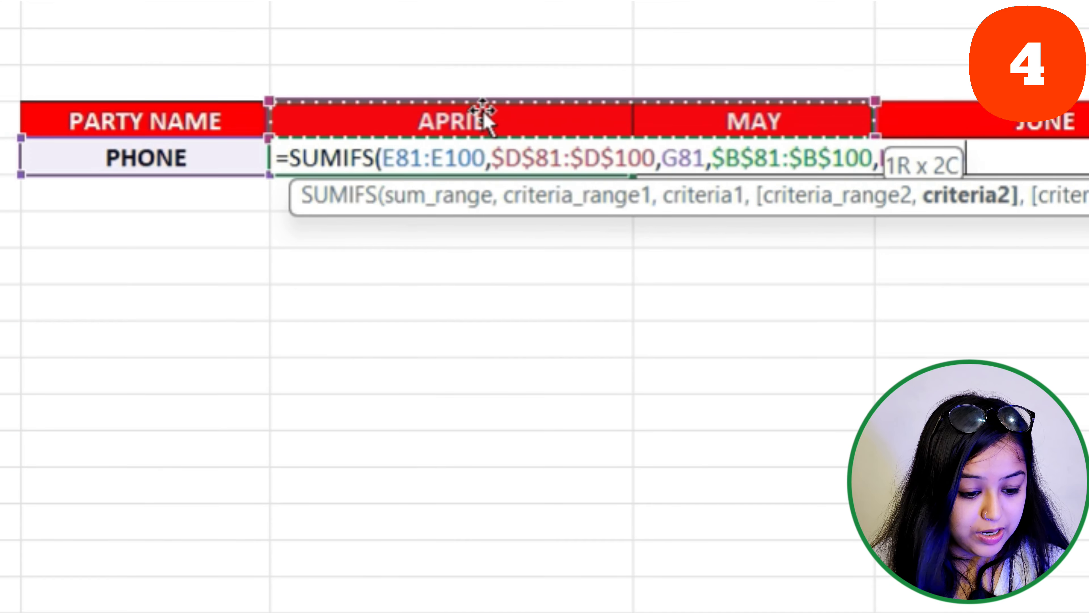
key(shift+Right)
key(Return)
Make the sales totals under APRIL, MAY and JUNE bold and center them.
click(469, 159)
key(shift+Right)
key(shift+Right)
key(ctrl+b)
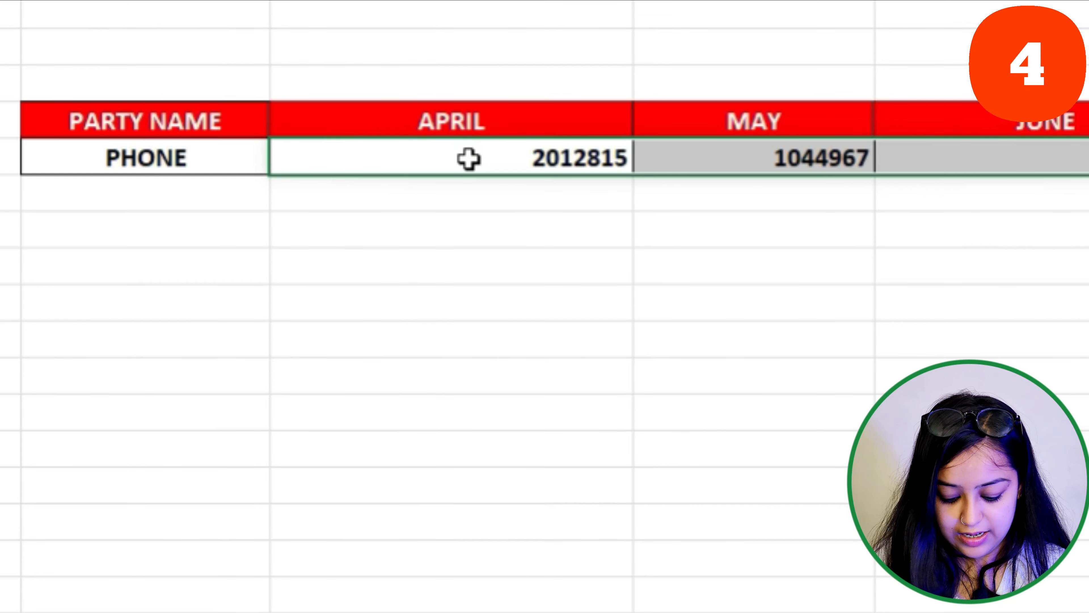
key(ctrl+e)
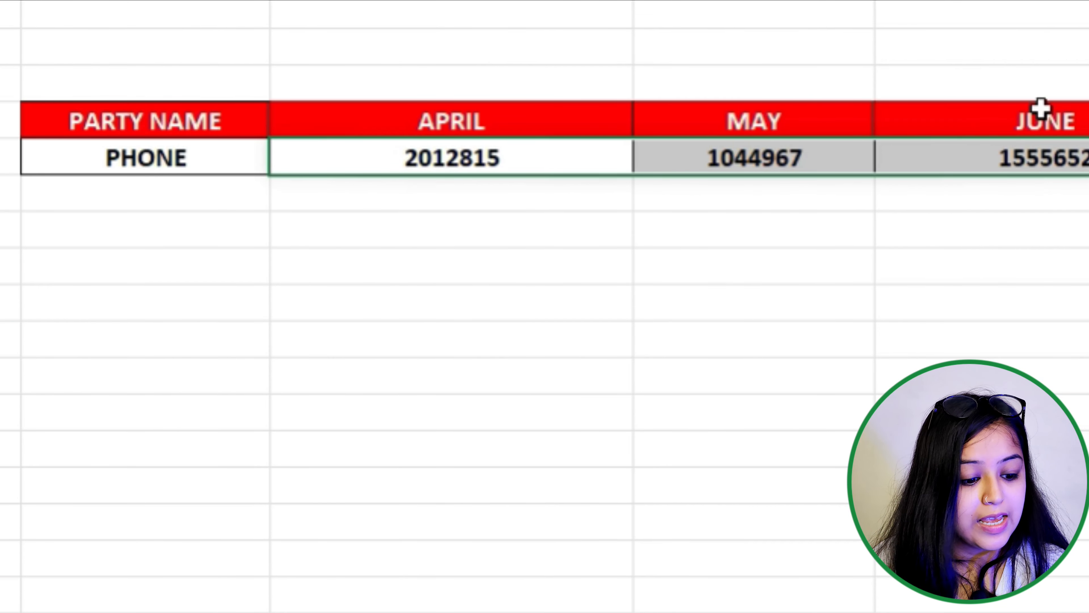
click(754, 298)
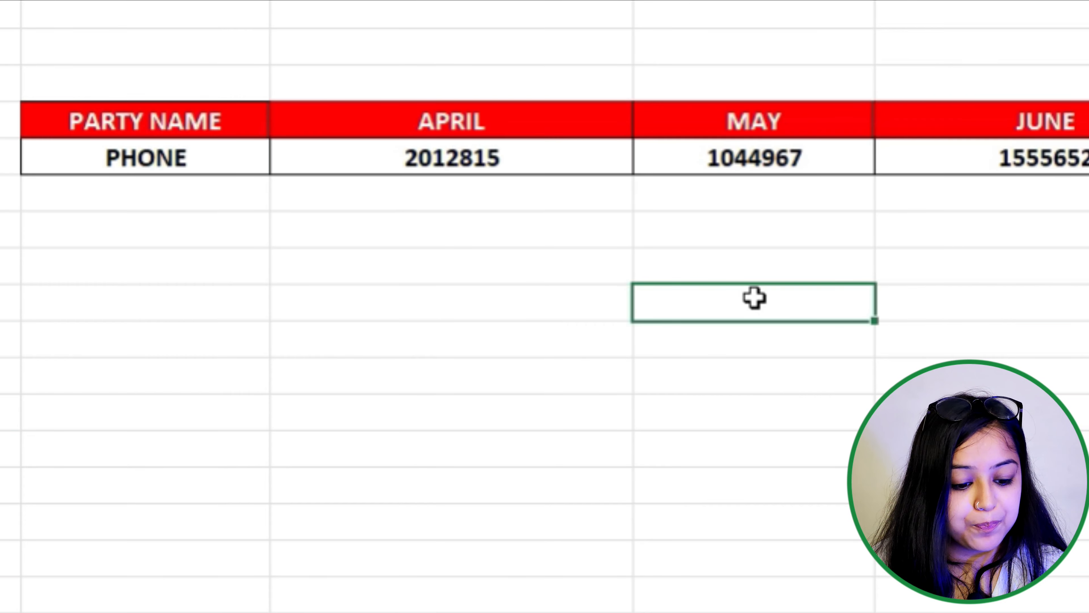
Set the product criterion under PARTY NAME to COMPUTER and replace it with ACCESSORIES.
click(225, 148)
click(286, 161)
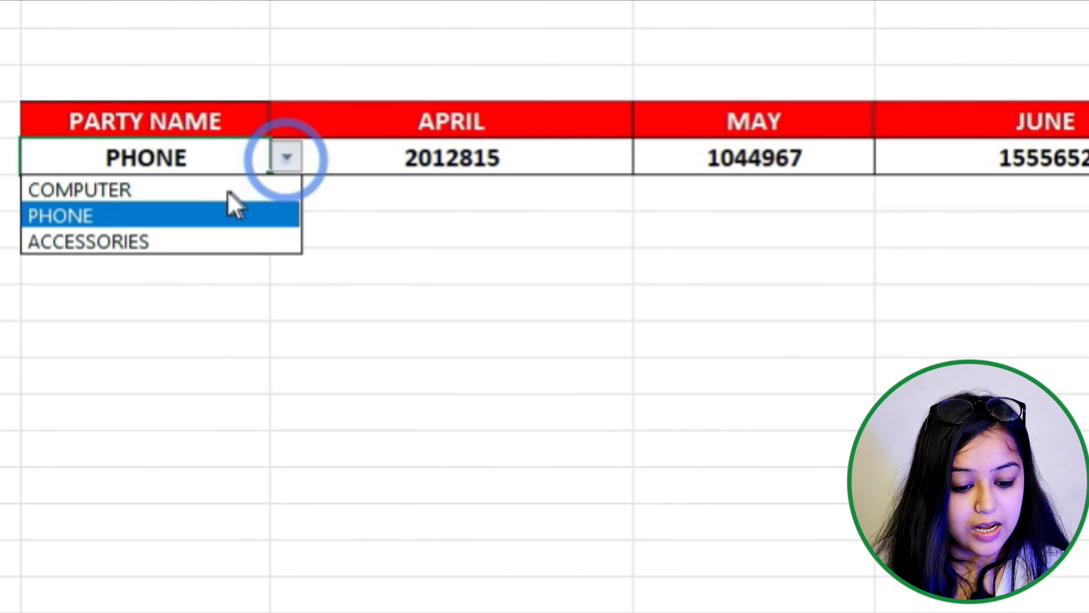
click(218, 190)
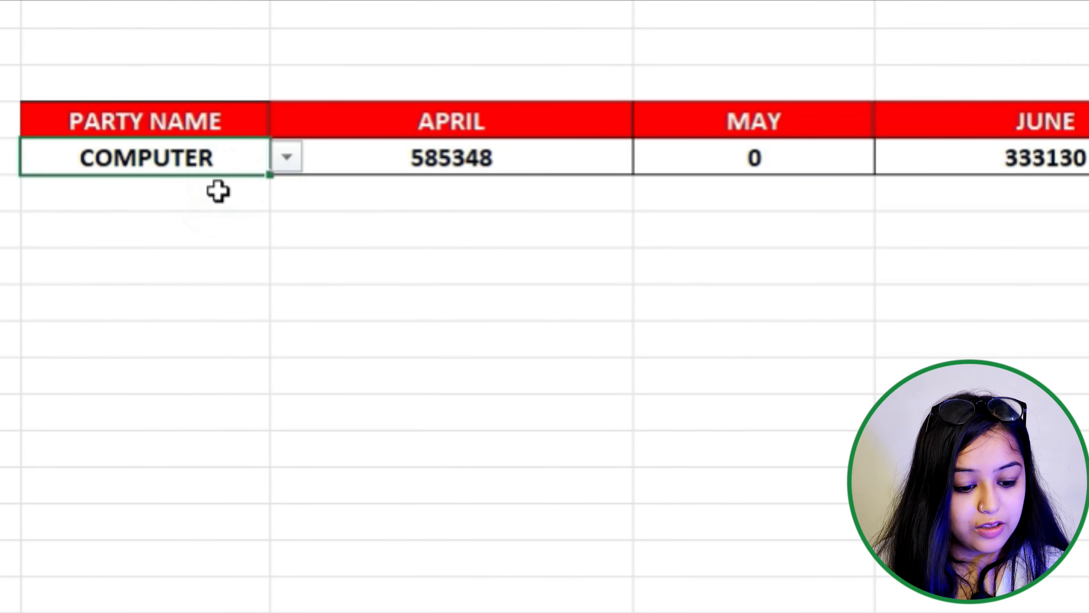
click(286, 159)
click(220, 234)
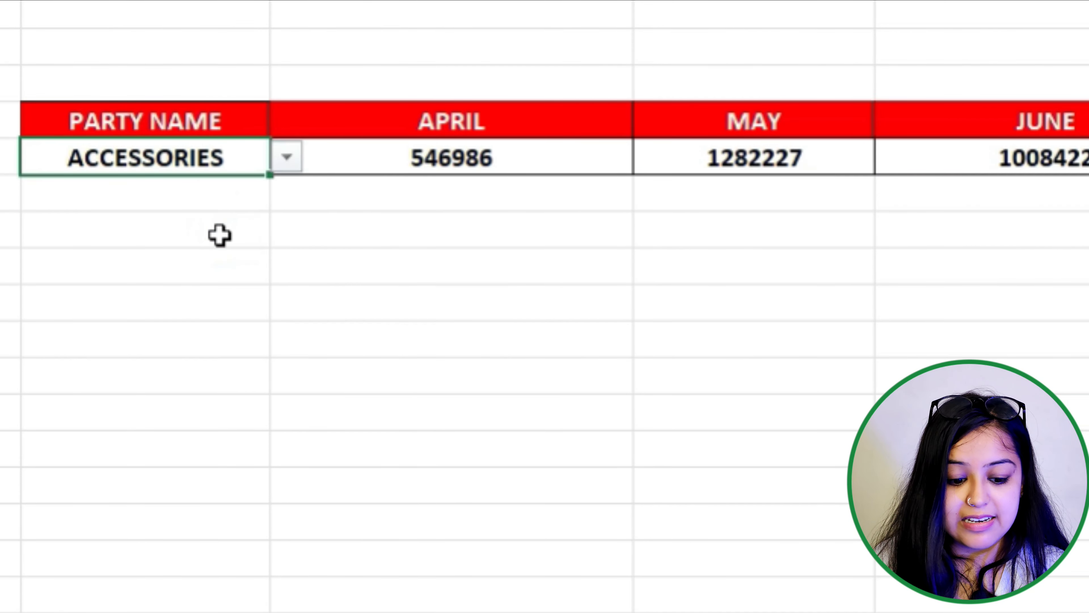